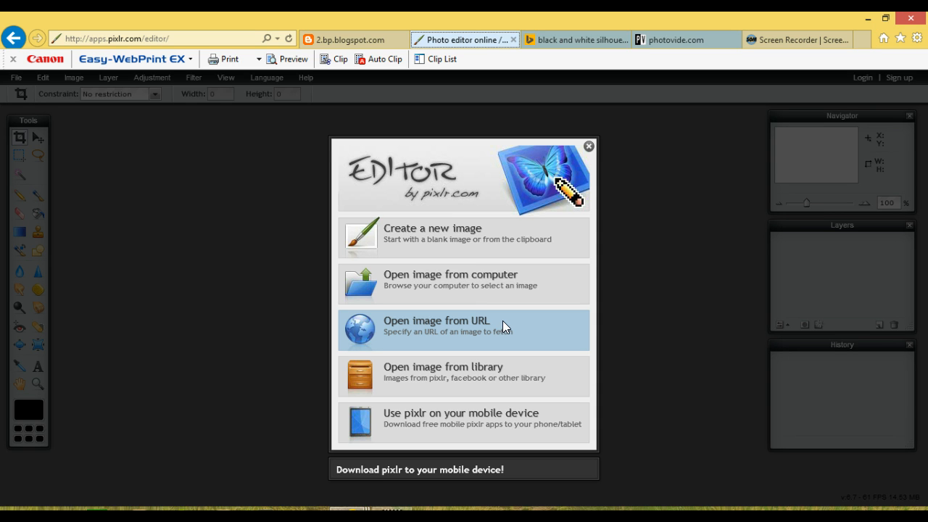
# Open the black-and-white children silhouette image from its copied URL as the base image
pyautogui.click(502, 321)
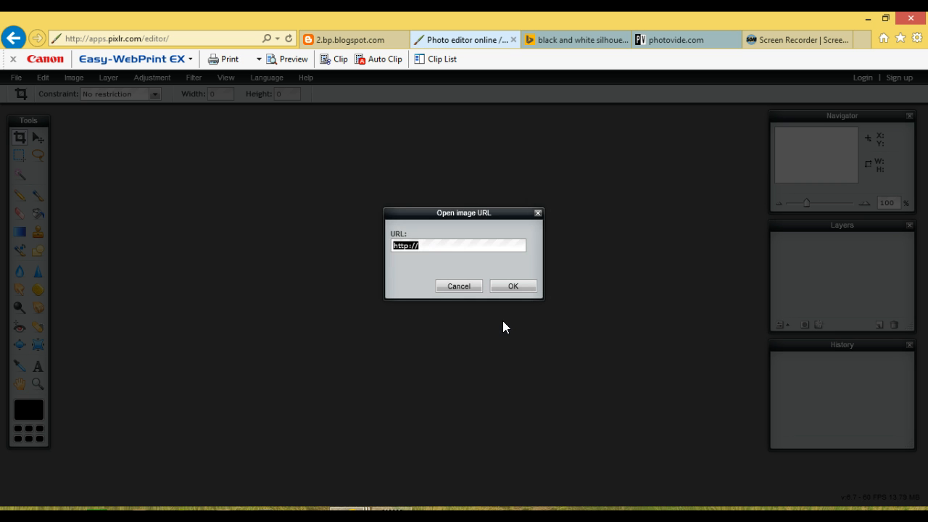
pyautogui.hotkey('ctrl', 'v')
pyautogui.press('Return')
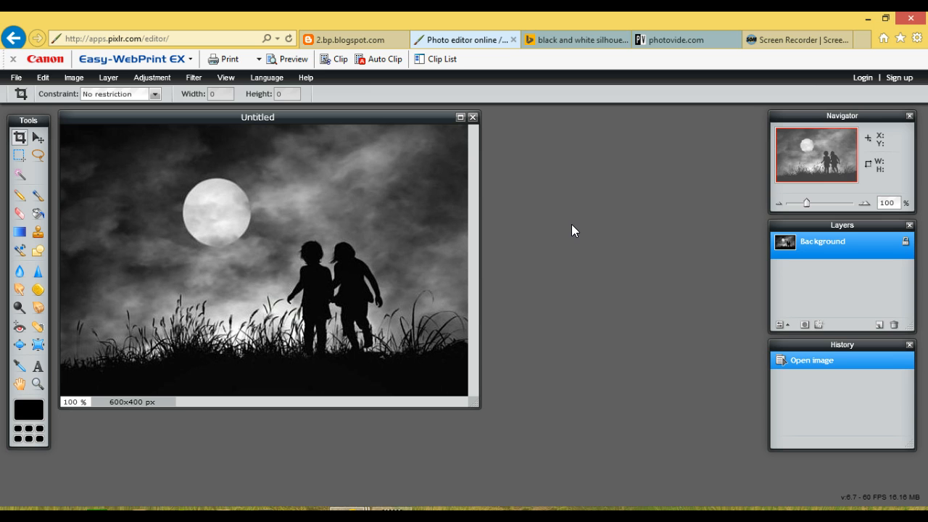
# Copy the web address of the Sun through leaves picture and open it by URL as a layer over the silhouette image
pyautogui.click(372, 43)
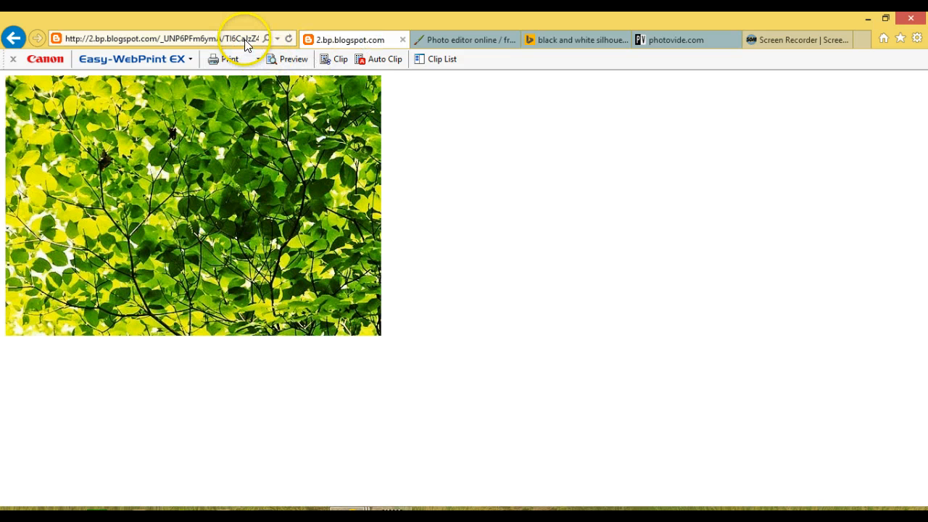
pyautogui.click(245, 42)
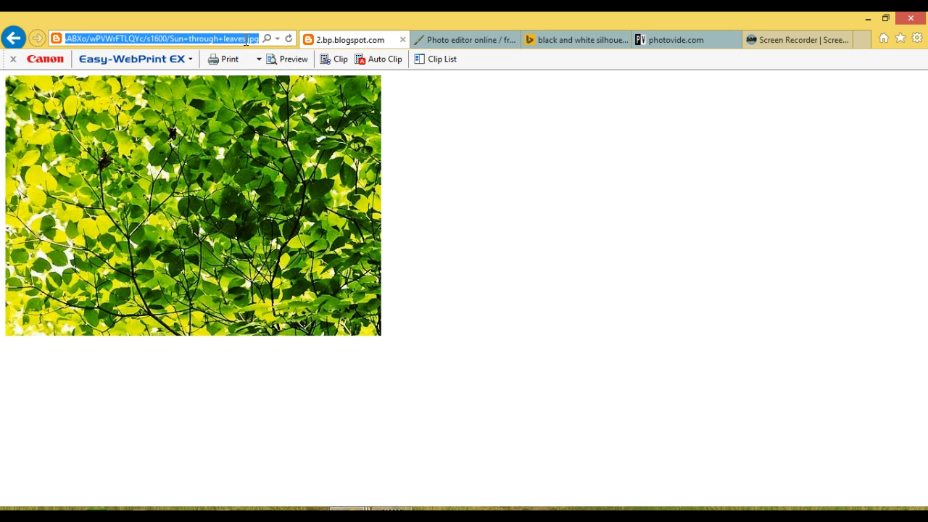
pyautogui.click(442, 39)
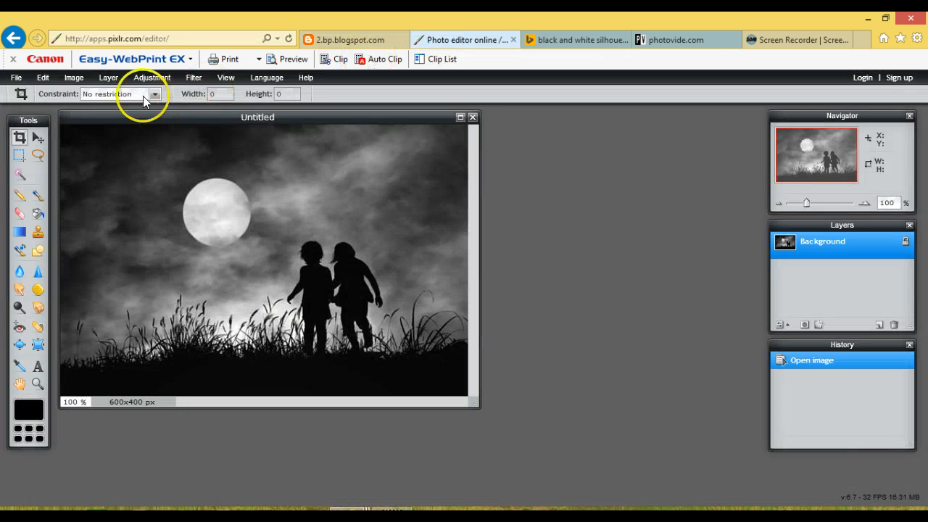
pyautogui.click(113, 79)
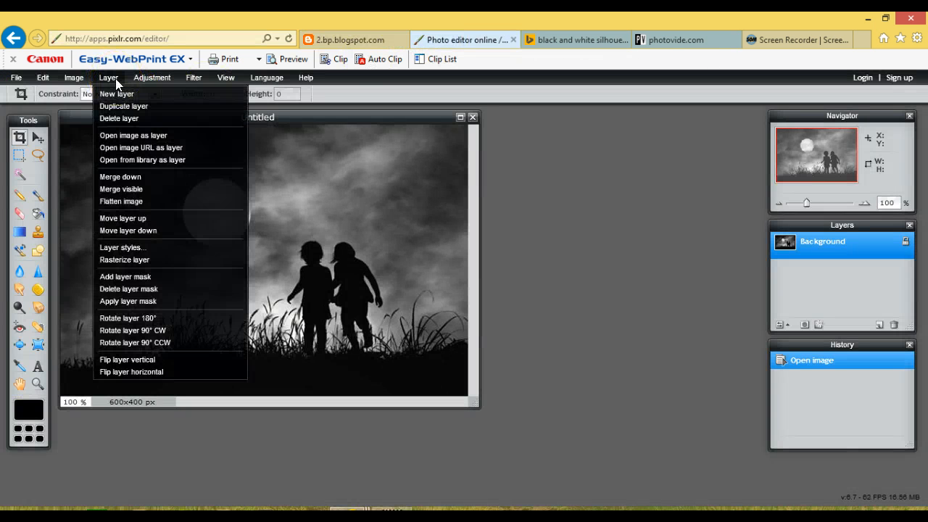
pyautogui.click(150, 149)
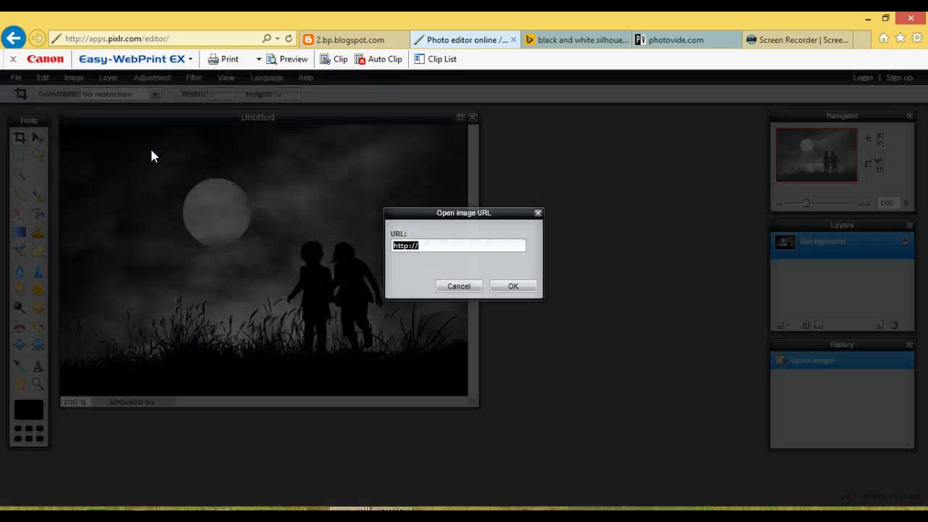
pyautogui.hotkey('ctrl', 'v')
pyautogui.press('Return')
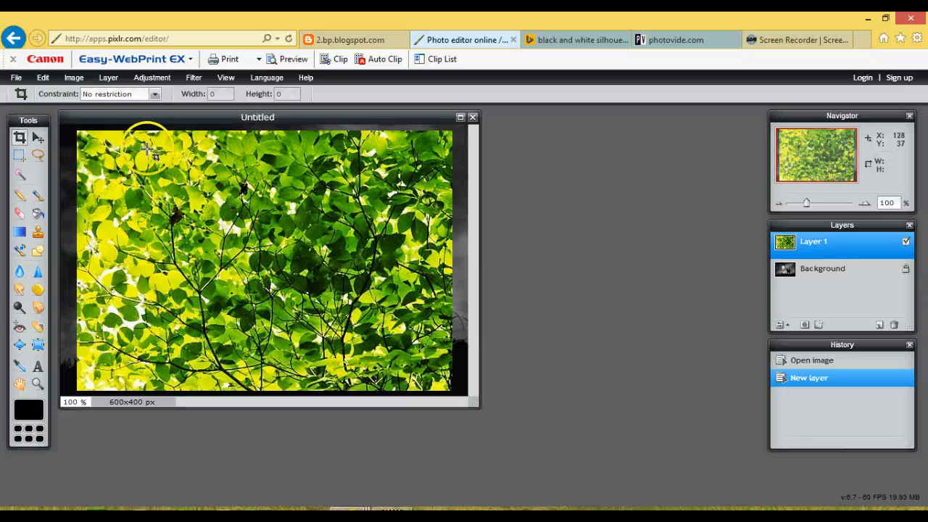
# Enlarge the leaves layer with Free transform until it covers the whole canvas, and apply the transform
pyautogui.click(42, 77)
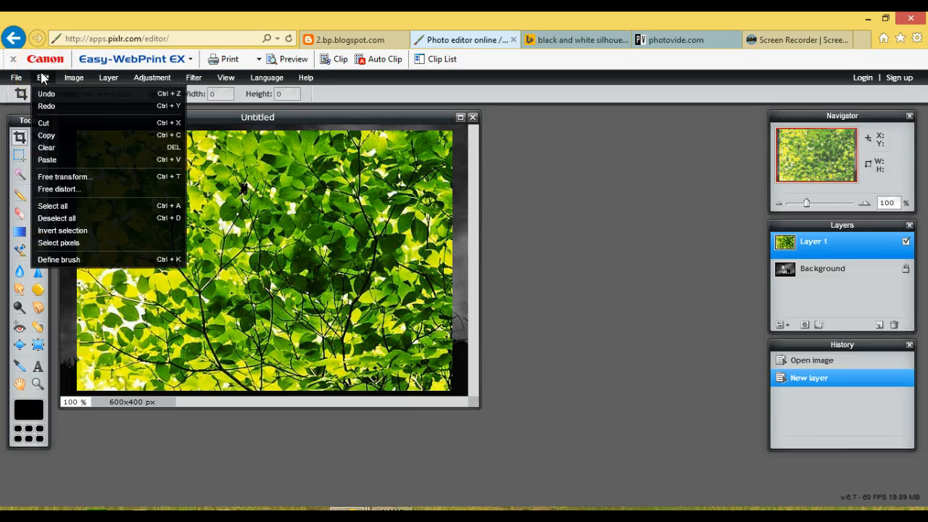
pyautogui.click(93, 176)
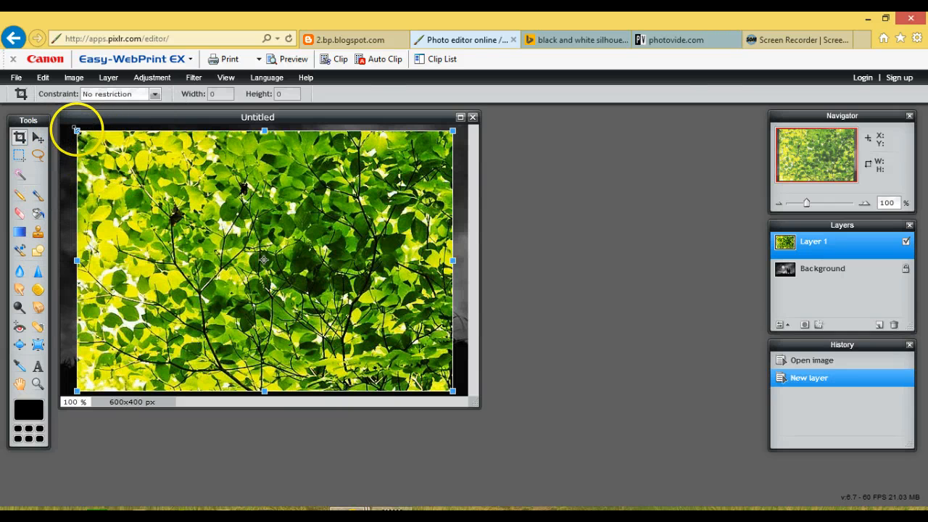
pyautogui.moveTo(75, 130); pyautogui.dragTo(60, 116)
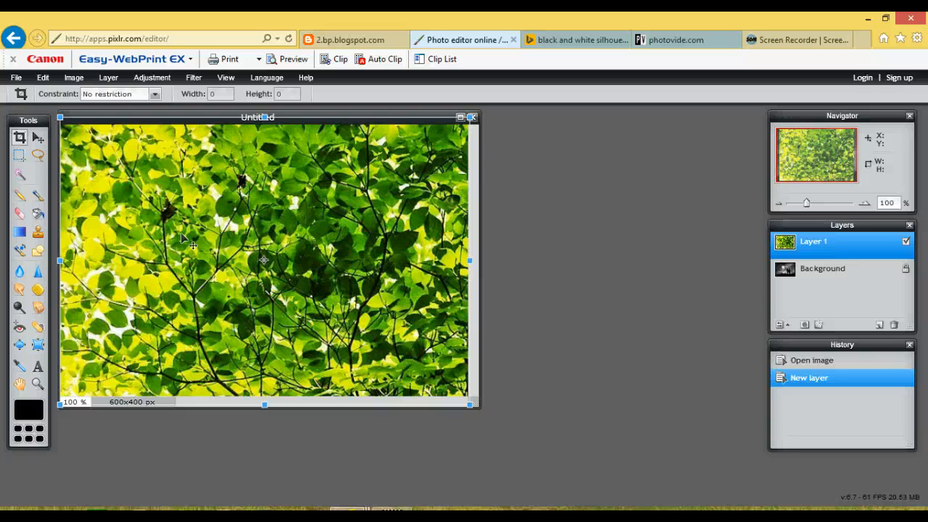
pyautogui.click(272, 226)
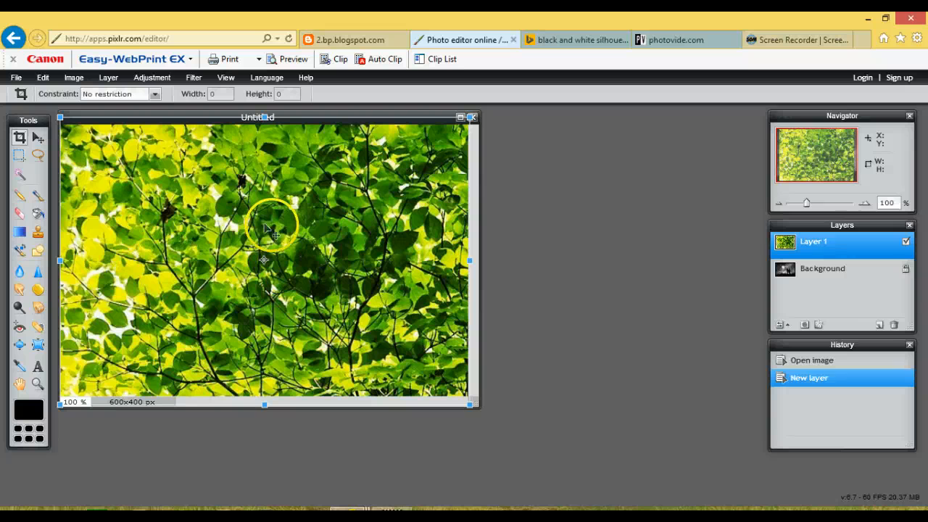
pyautogui.doubleClick(273, 230)
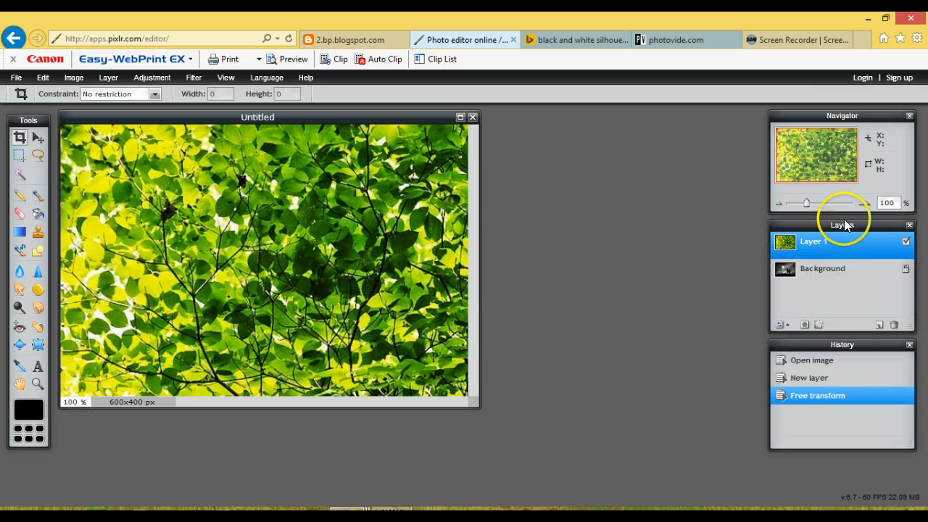
# Show the layer settings and set the leaves layer to Screen mode with 35 opacity
pyautogui.click(780, 323)
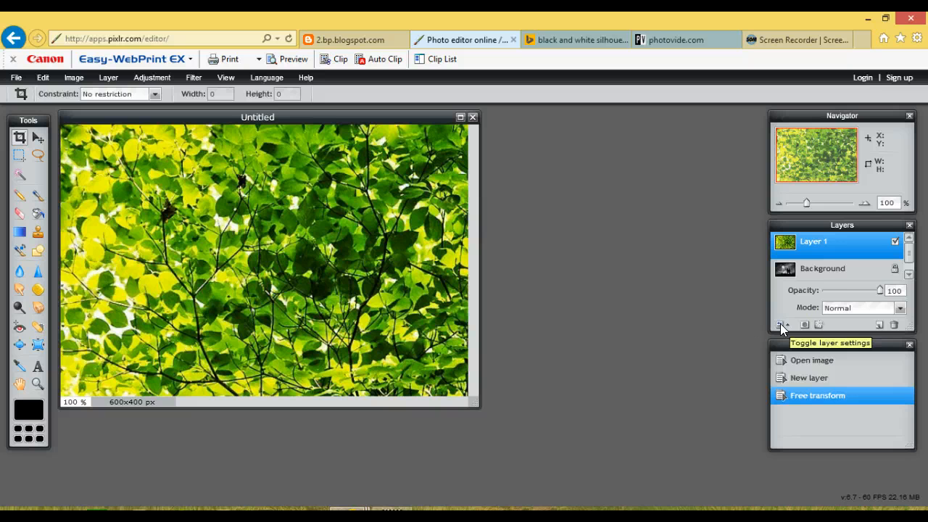
pyautogui.click(901, 309)
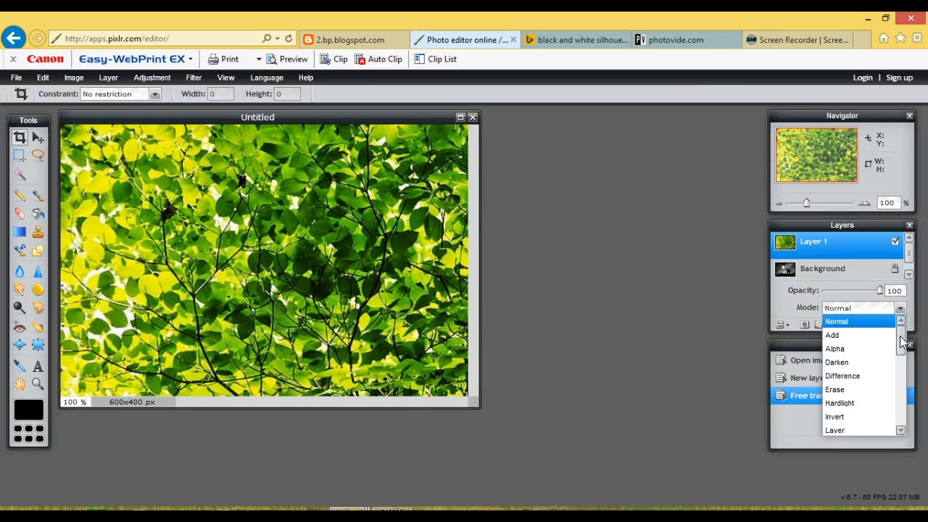
pyautogui.moveTo(901, 340); pyautogui.dragTo(898, 418)
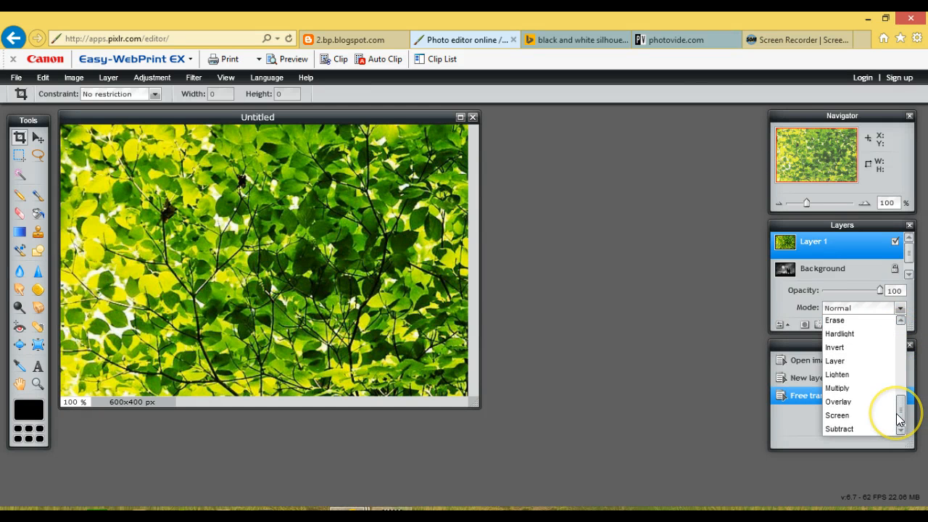
pyautogui.click(846, 415)
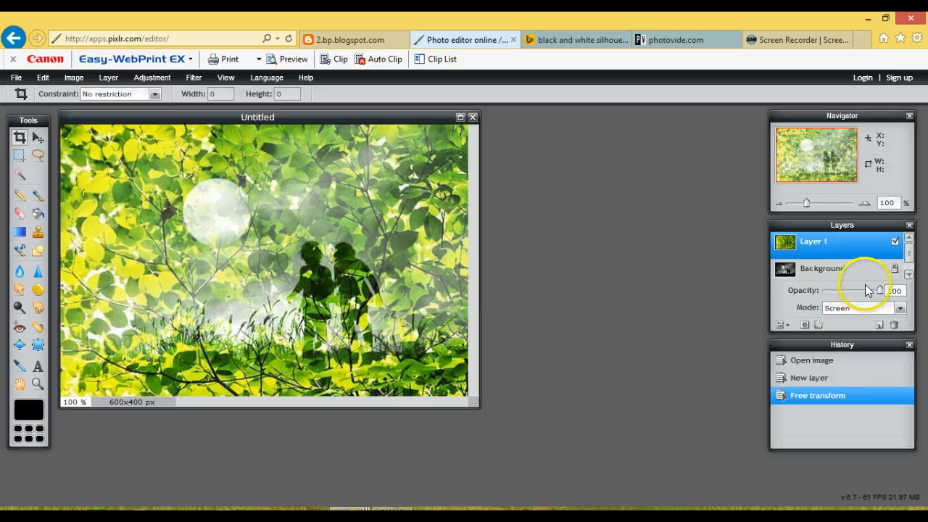
pyautogui.moveTo(881, 291); pyautogui.dragTo(845, 304)
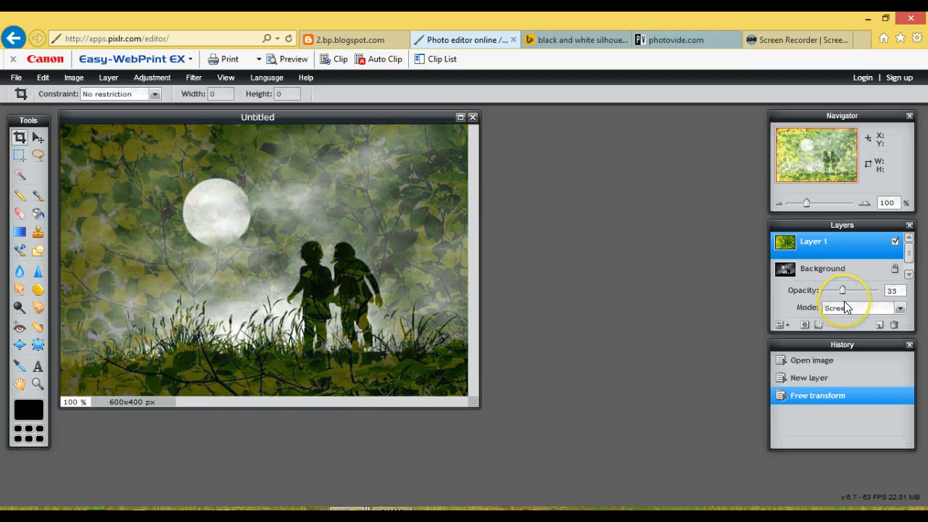
# Try the Lighten blend mode on the leaves layer with its opacity at 48
pyautogui.click(899, 309)
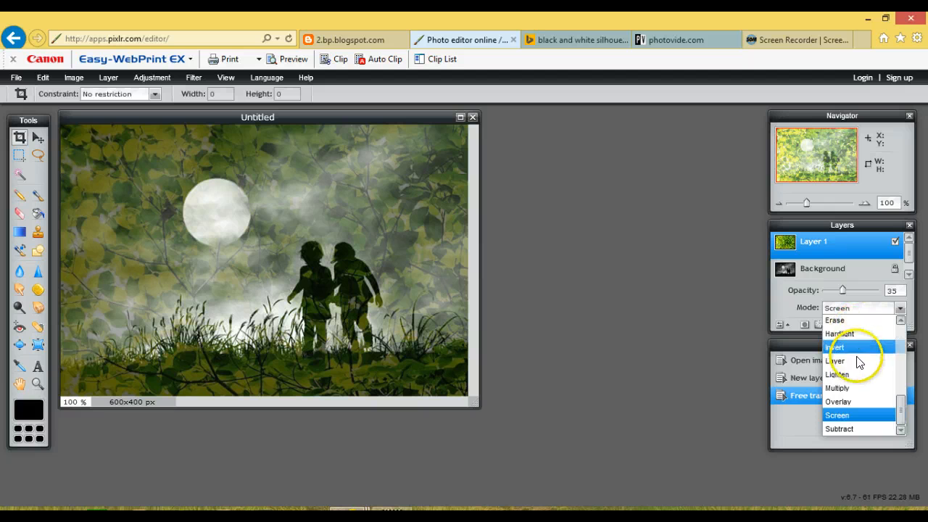
pyautogui.click(848, 374)
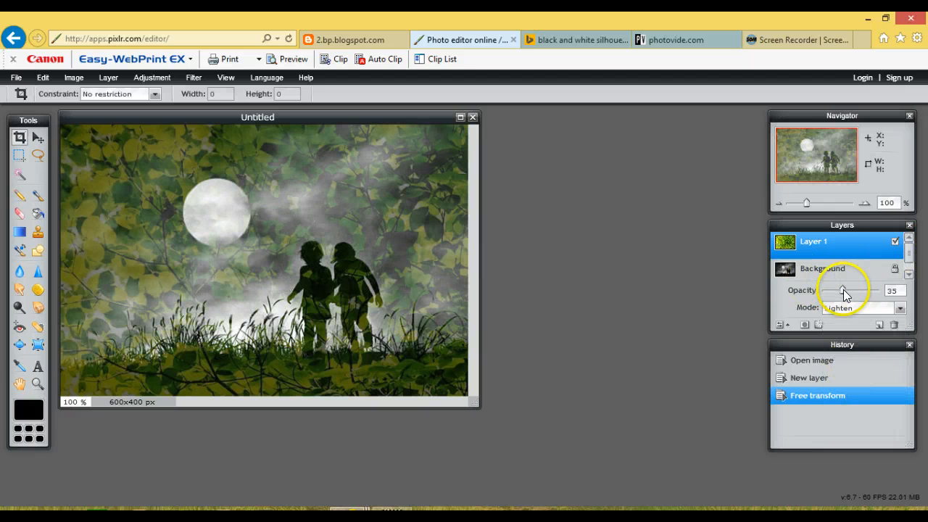
pyautogui.moveTo(846, 290)
pyautogui.mouseDown()
pyautogui.moveTo(832, 300)
pyautogui.moveTo(851, 299)
pyautogui.mouseUp()
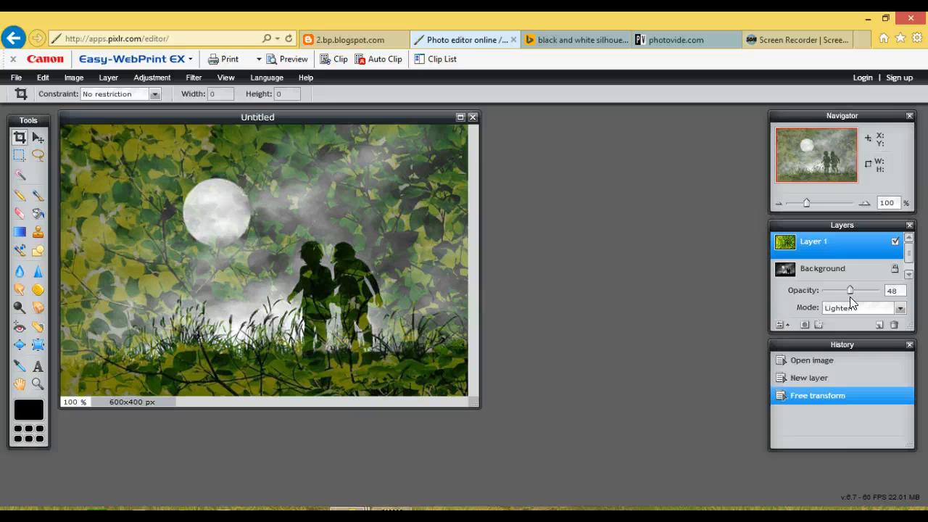
# Set the leaves layer's blend mode to Screen and its opacity to 40
pyautogui.click(901, 311)
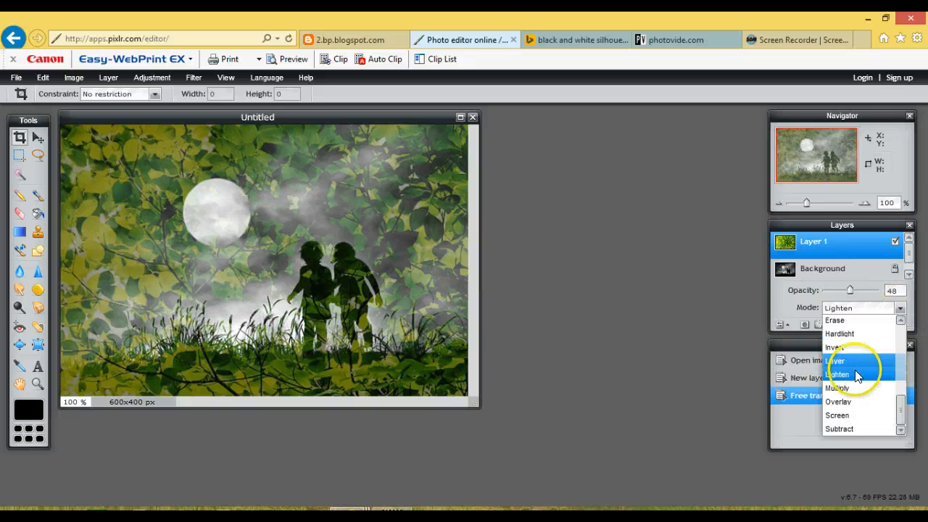
pyautogui.click(836, 415)
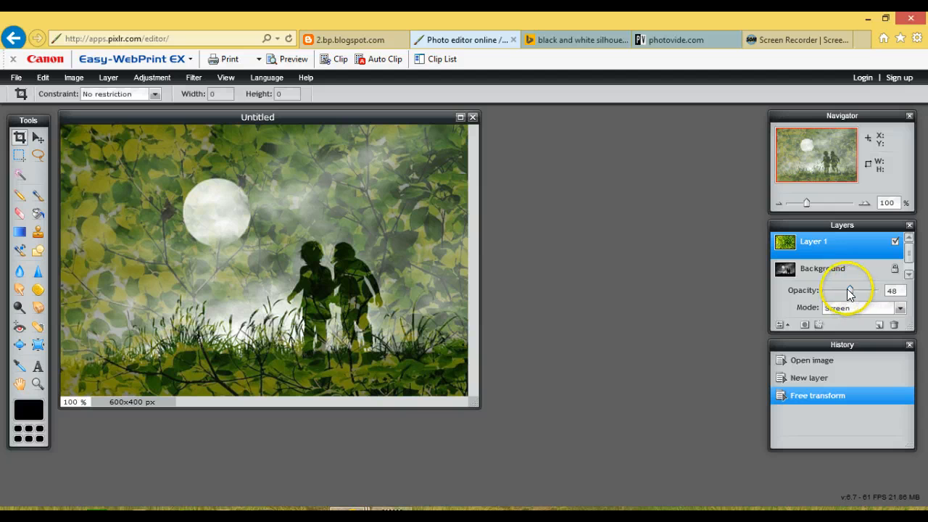
pyautogui.moveTo(851, 290); pyautogui.dragTo(844, 291)
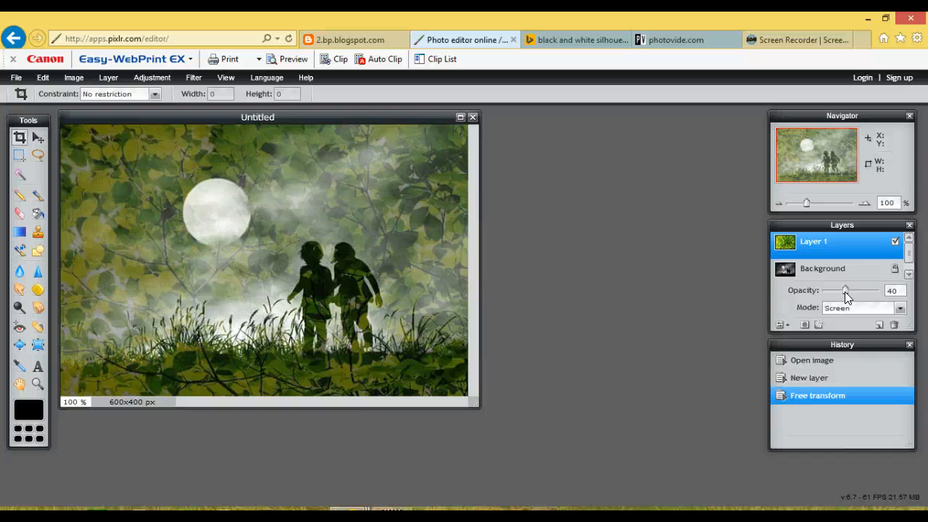
# Select the Background layer with the silhouette image and unlock it for editing
pyautogui.press('super+c')
pyautogui.click(810, 273)
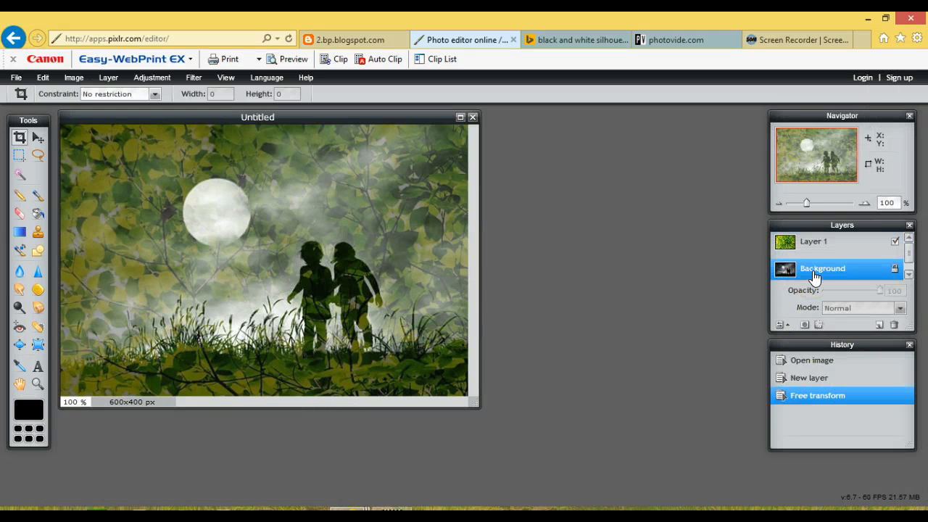
pyautogui.doubleClick(894, 268)
pyautogui.click(600, 215)
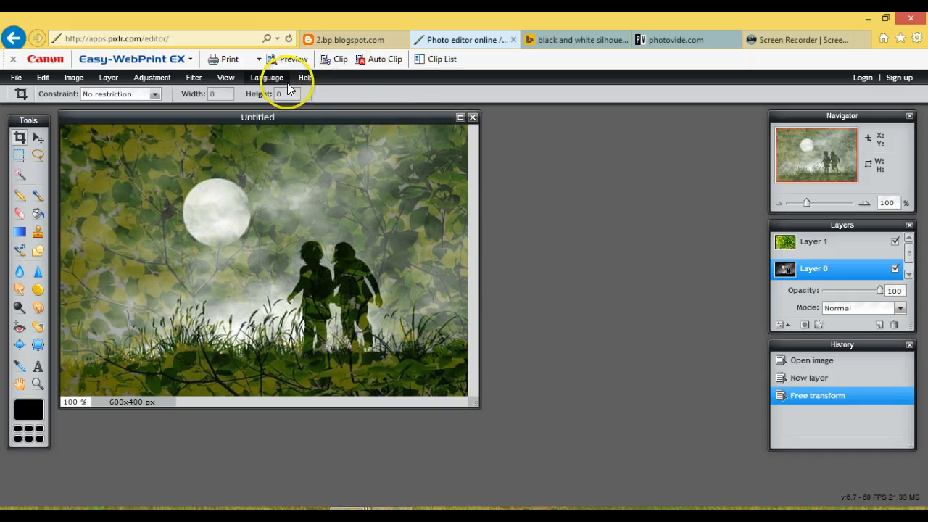
# Adjust the silhouette layer's Brightness & Contrast to brightness 6 and contrast 93
pyautogui.click(199, 79)
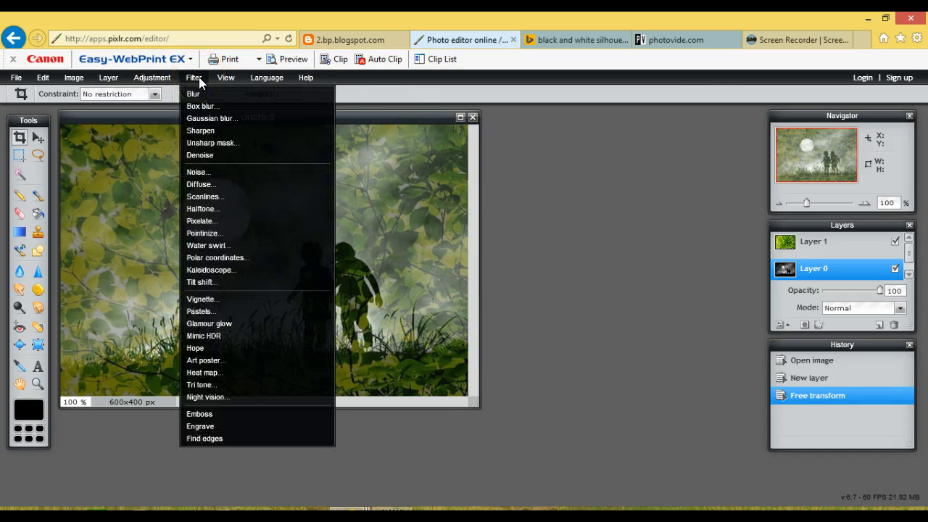
pyautogui.click(160, 78)
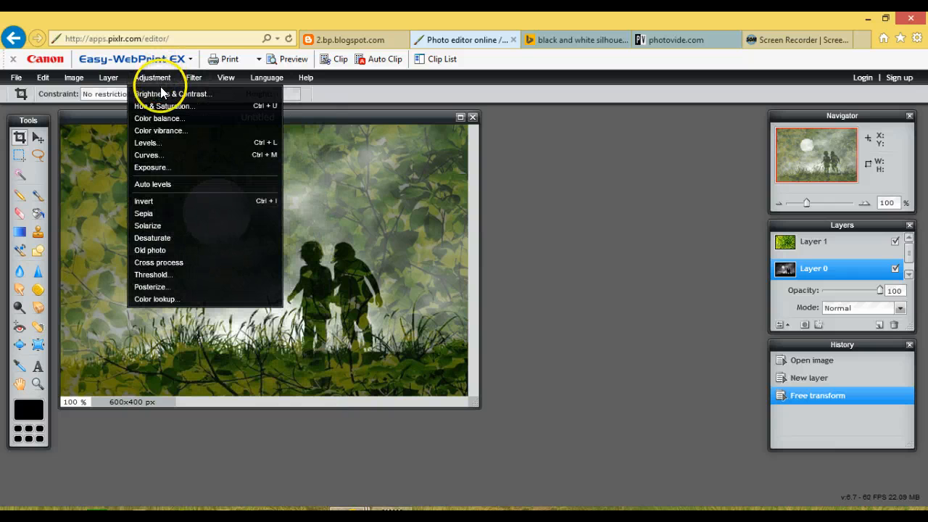
pyautogui.click(160, 93)
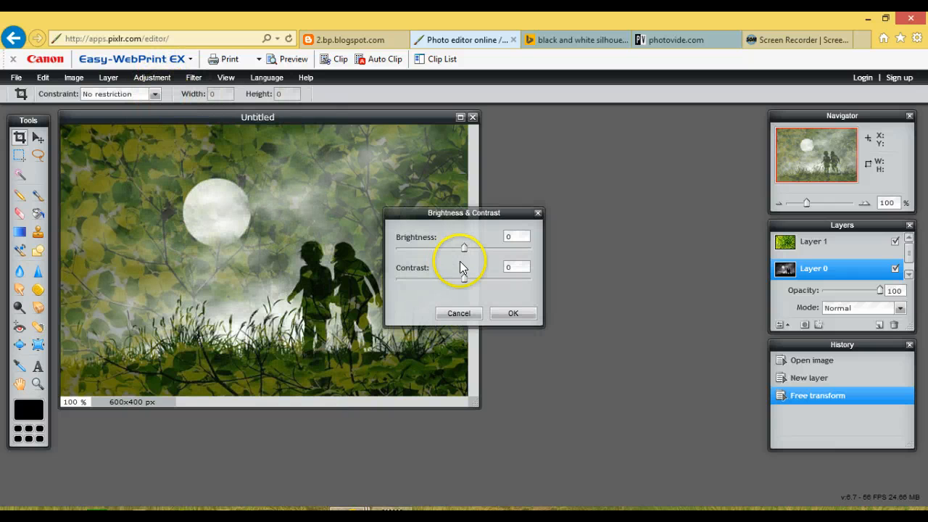
pyautogui.moveTo(464, 247); pyautogui.dragTo(527, 281)
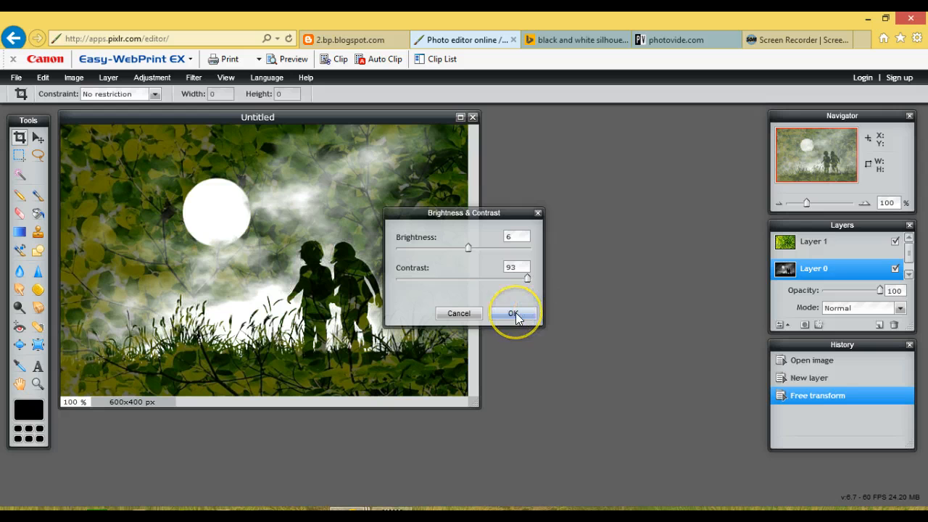
pyautogui.click(514, 314)
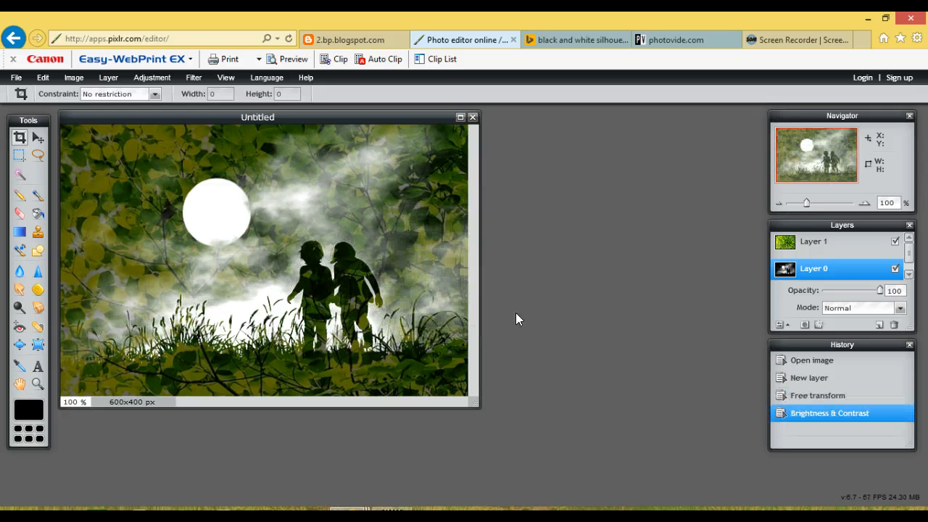